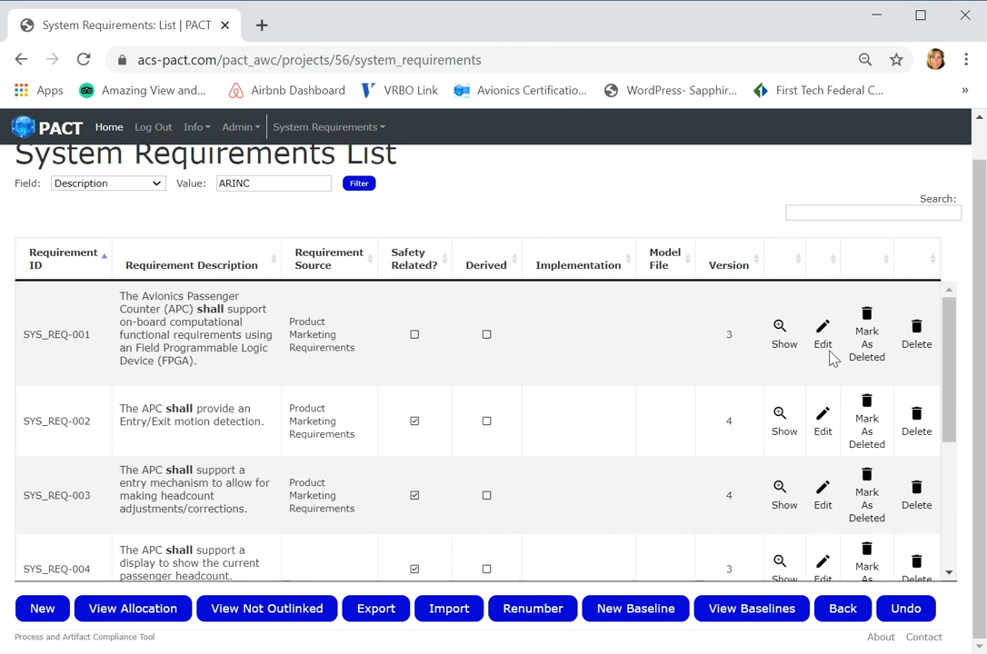
Step: Filter the system requirements list to entries whose description contains ARINC
{"action": "left_click_drag", "start_coordinate": [954, 382], "coordinate": [977, 525]}
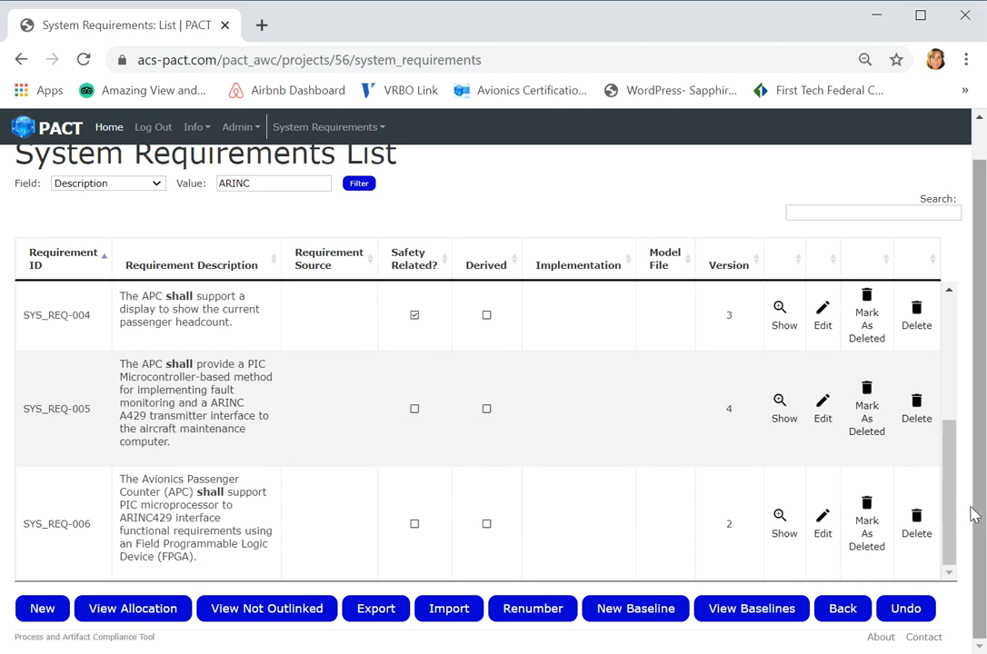
{"action": "double_click", "coordinate": [781, 424]}
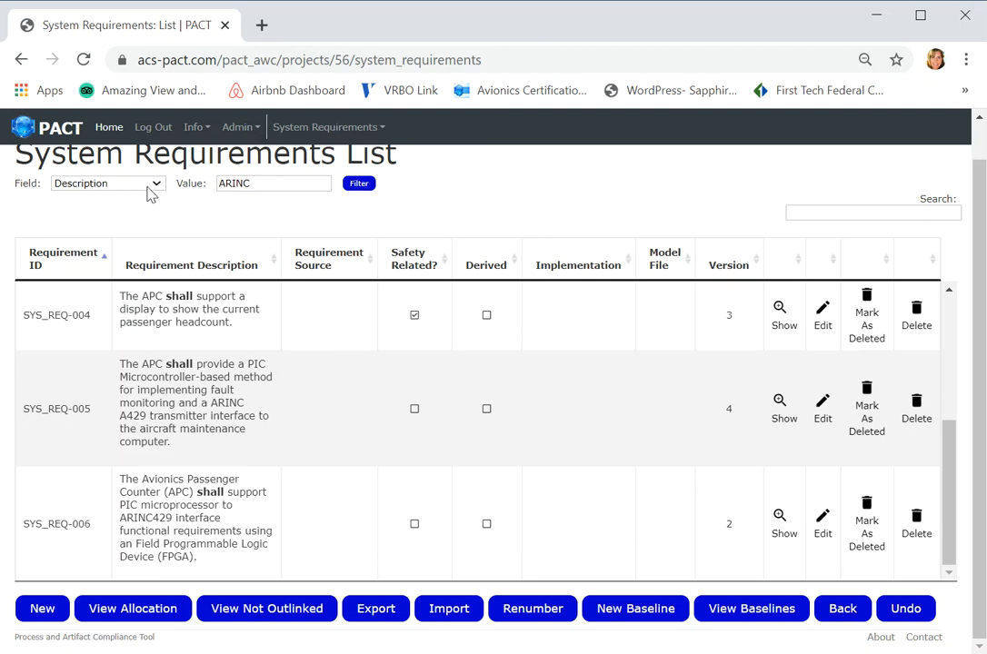
{"action": "left_click", "coordinate": [261, 186]}
{"action": "key", "text": "Return"}
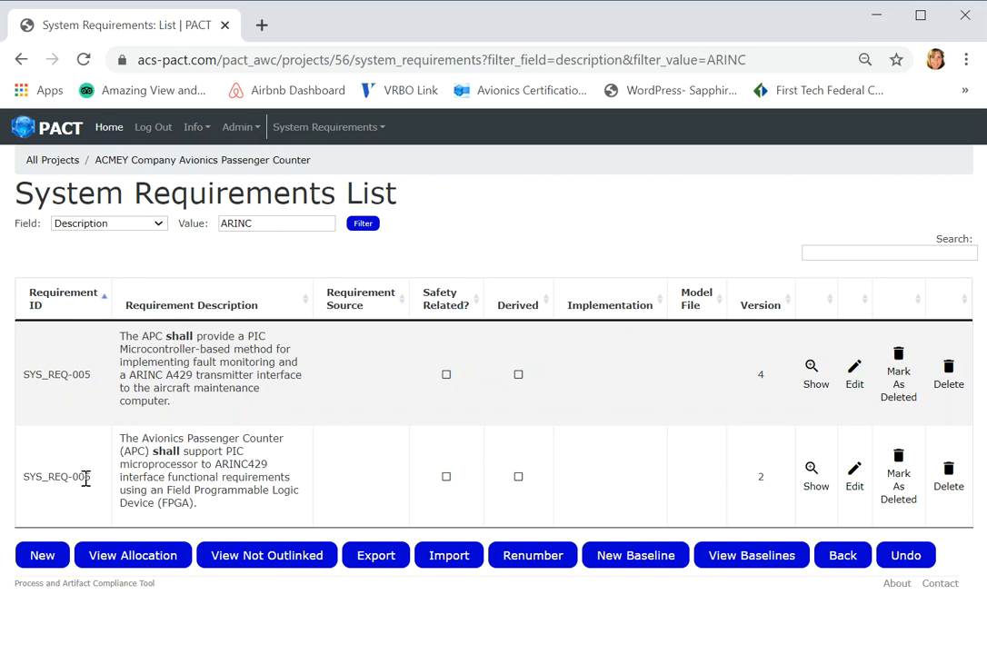
Step: Open requirement SYS_REQ-005 for editing and set its source to Product Marketing Requirements
{"action": "left_click", "coordinate": [816, 382]}
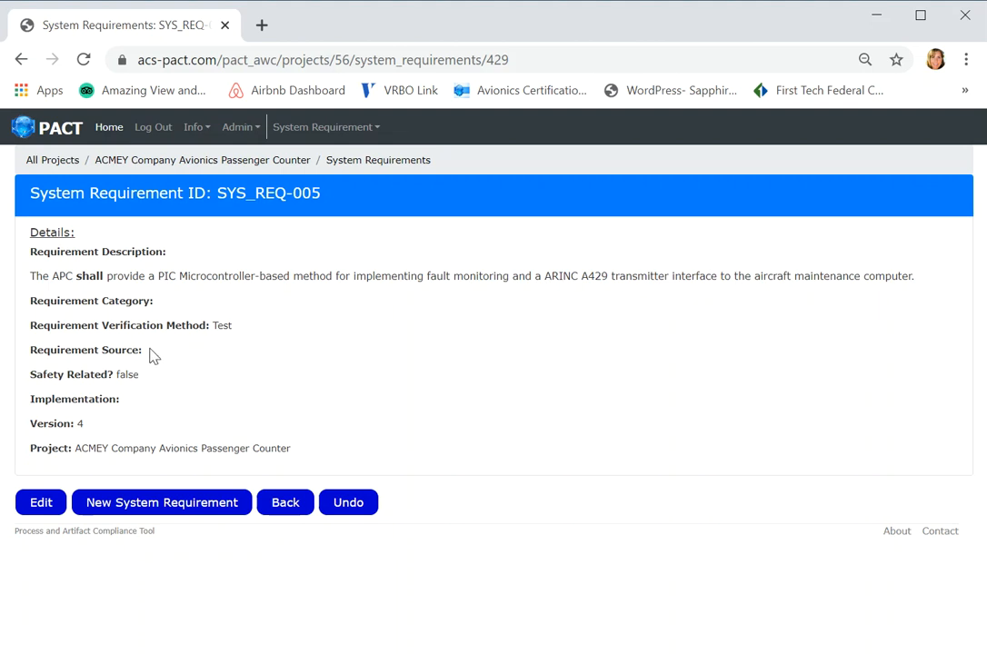
{"action": "left_click", "coordinate": [41, 503]}
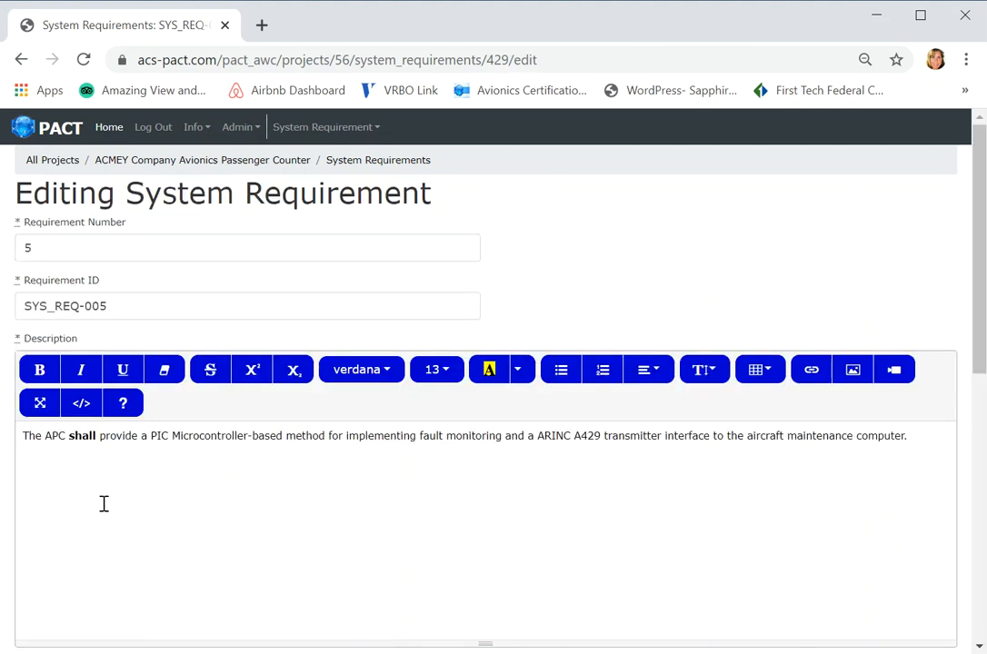
{"action": "left_click_drag", "start_coordinate": [981, 328], "coordinate": [969, 535]}
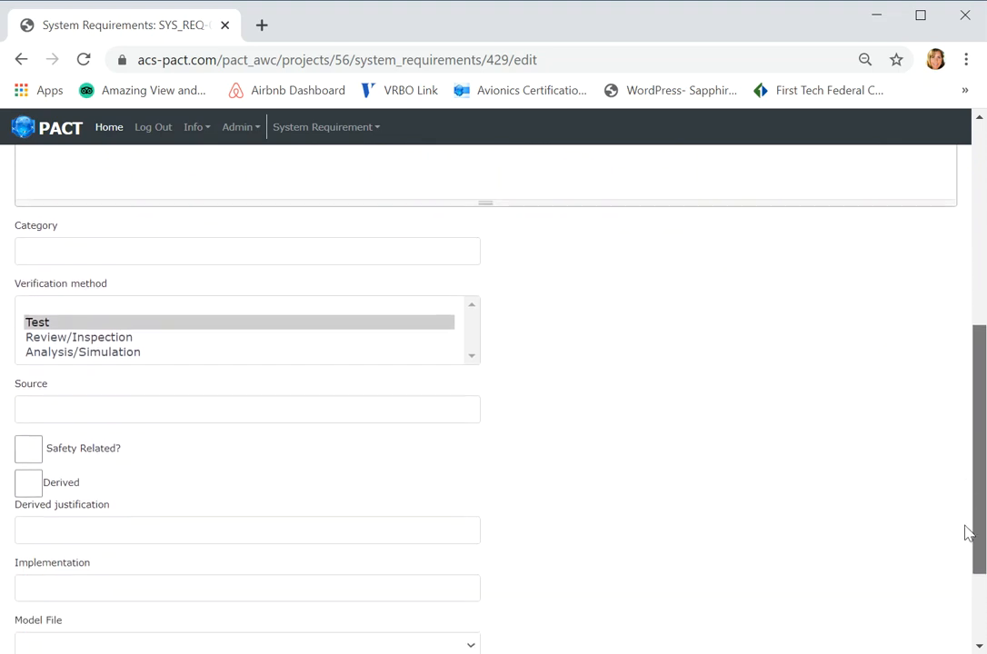
{"action": "left_click", "coordinate": [69, 402]}
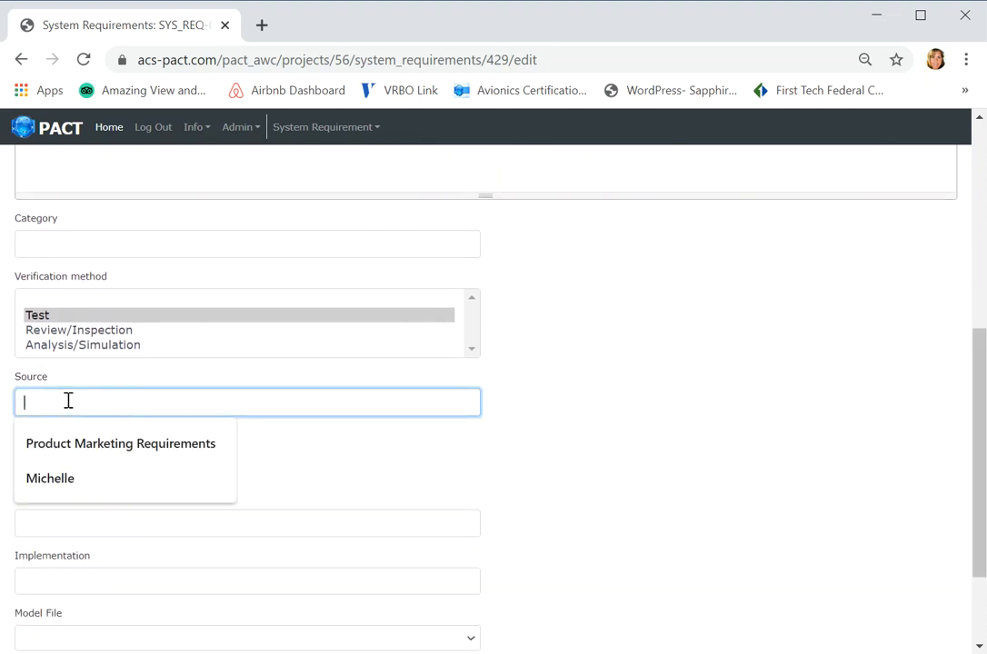
{"action": "left_click", "coordinate": [78, 445]}
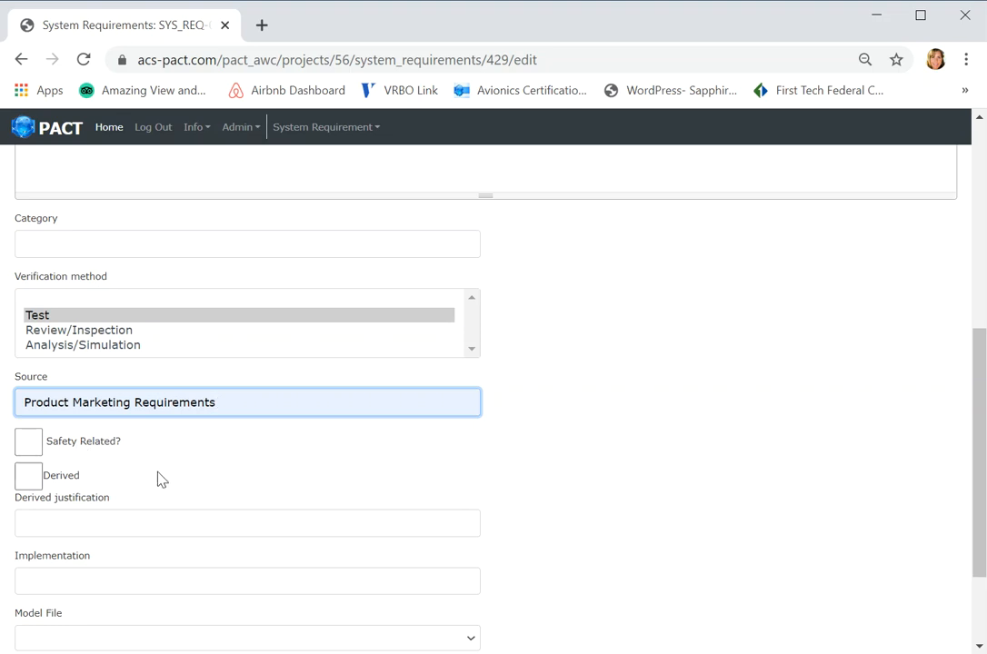
Step: Mark SYS_REQ-005 as safety related and save the requirement, returning to the full requirements list
{"action": "left_click", "coordinate": [32, 446]}
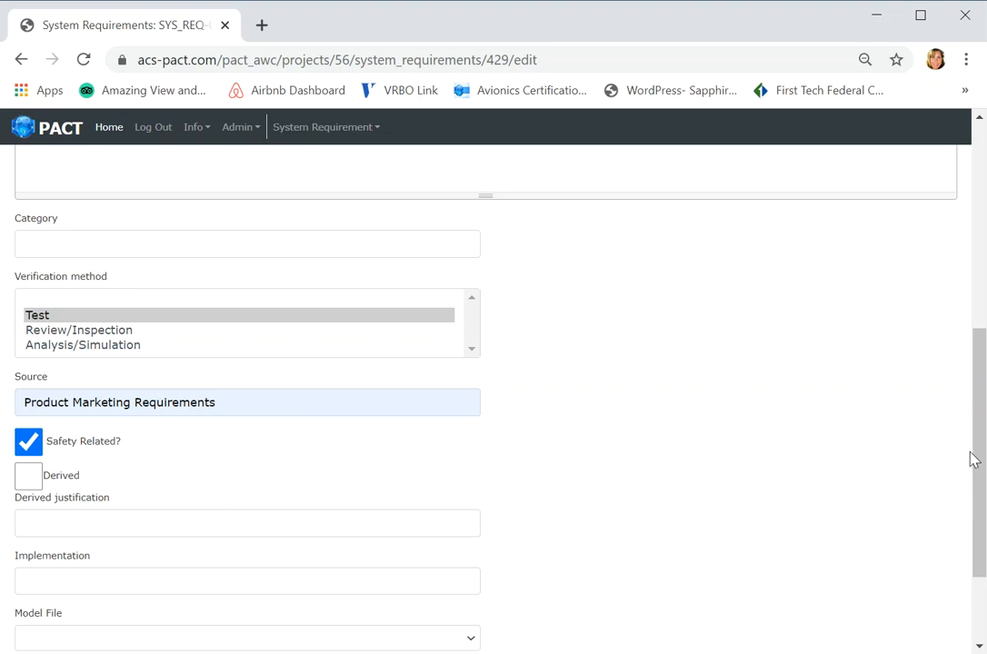
{"action": "left_click_drag", "start_coordinate": [982, 459], "coordinate": [980, 521]}
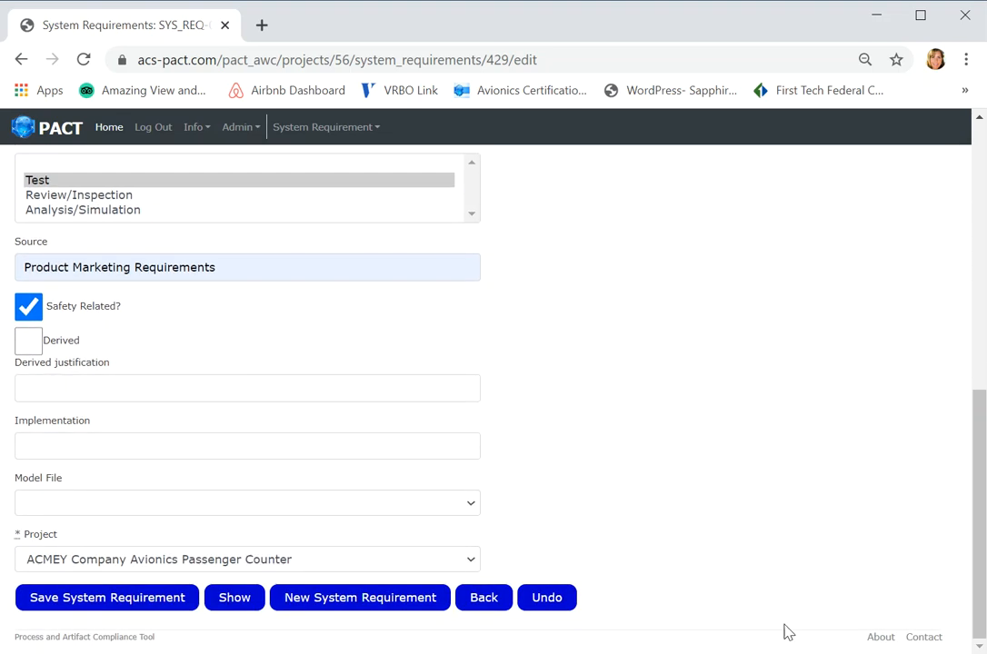
{"action": "left_click", "coordinate": [133, 600]}
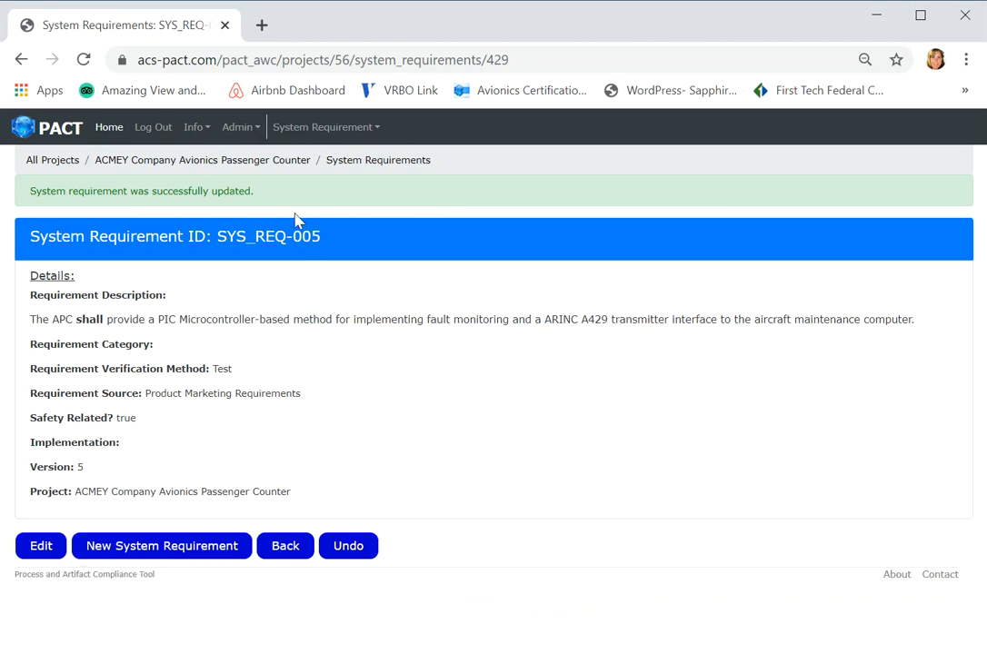
{"action": "left_click", "coordinate": [366, 161]}
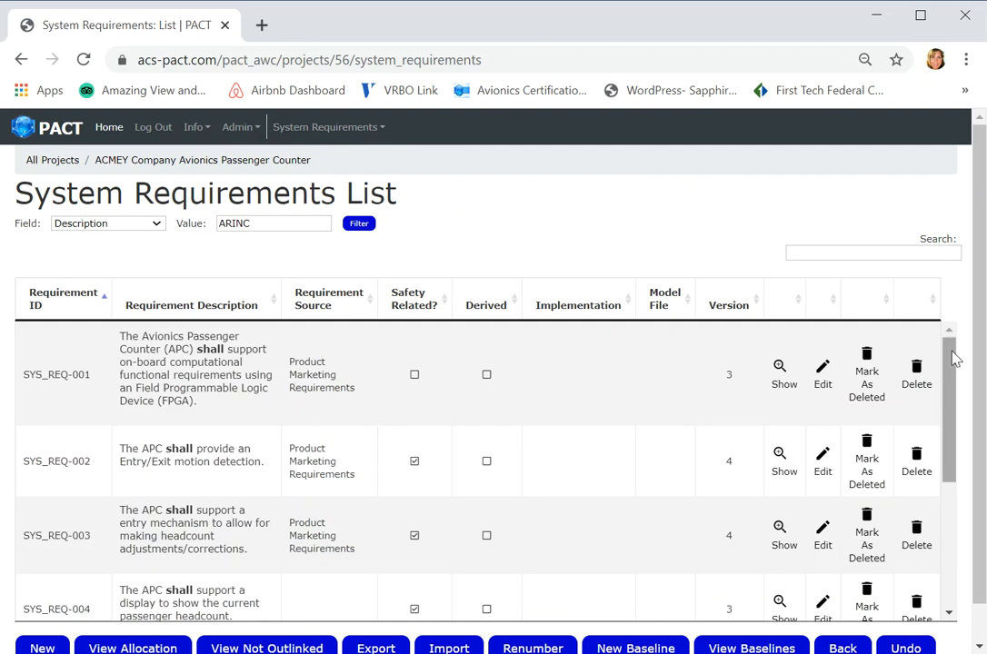
{"action": "mouse_move", "coordinate": [981, 366]}
{"action": "left_mouse_down"}
{"action": "mouse_move", "coordinate": [982, 400]}
{"action": "mouse_move", "coordinate": [974, 351]}
{"action": "left_mouse_up"}
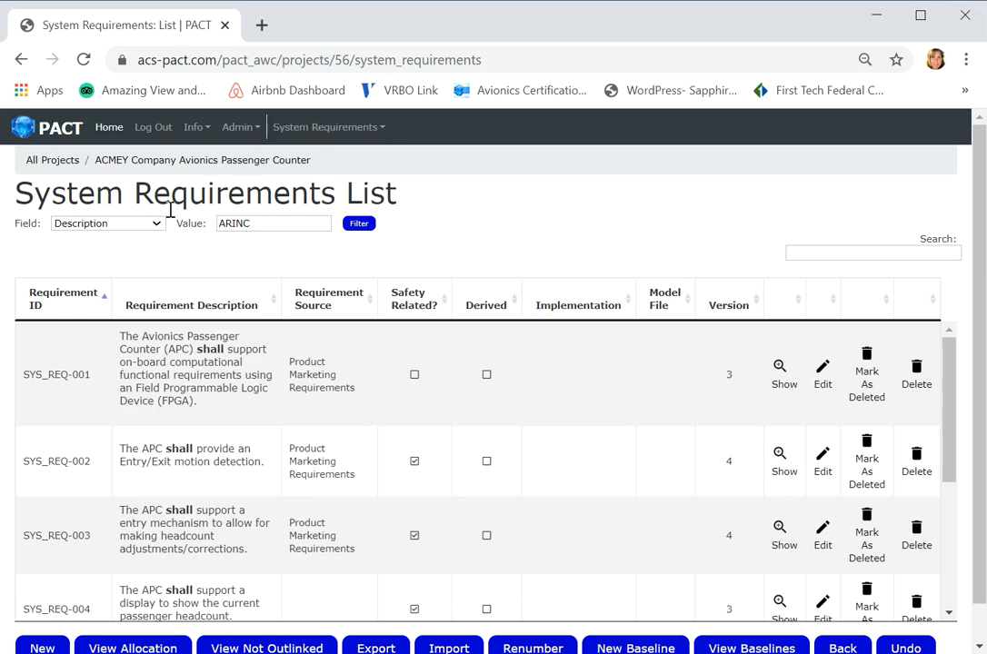
{"action": "left_click", "coordinate": [383, 133]}
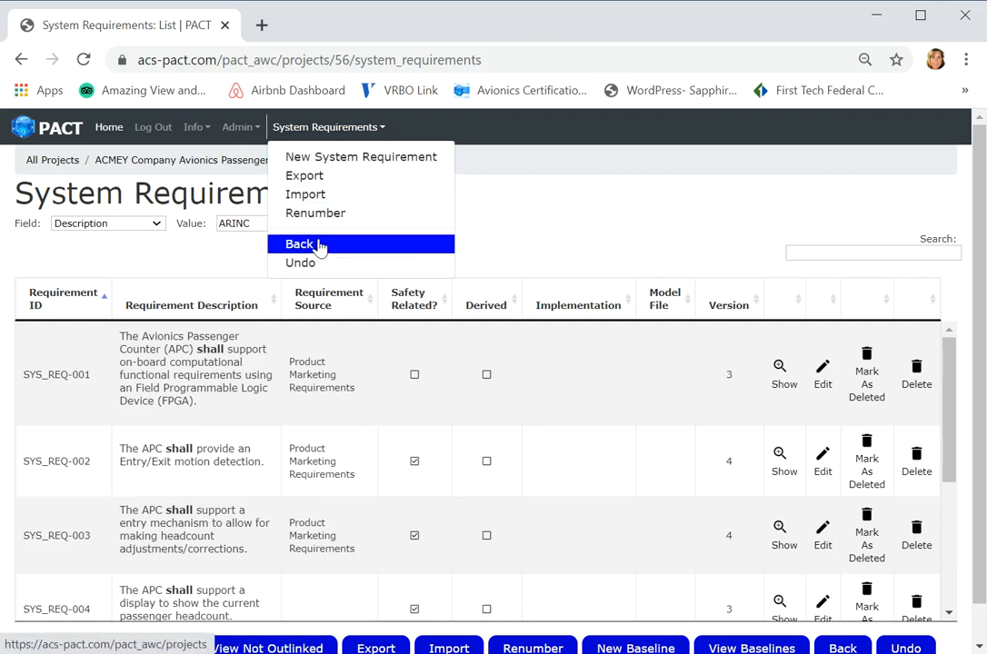
{"action": "scroll", "coordinate": [976, 451], "scroll_direction": "down", "scroll_amount": 1}
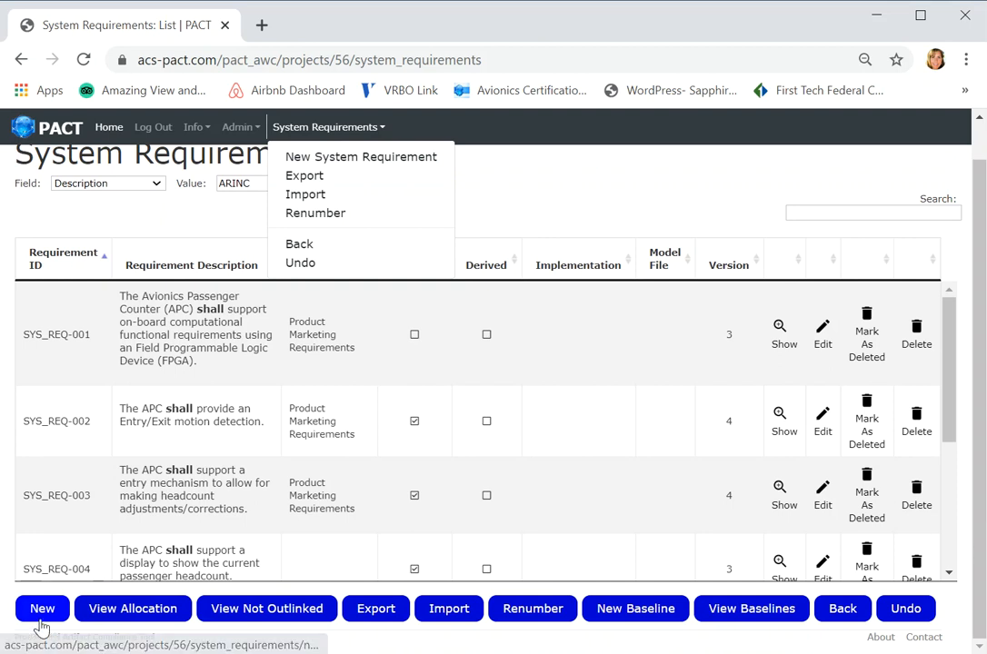
{"action": "left_click", "coordinate": [569, 203]}
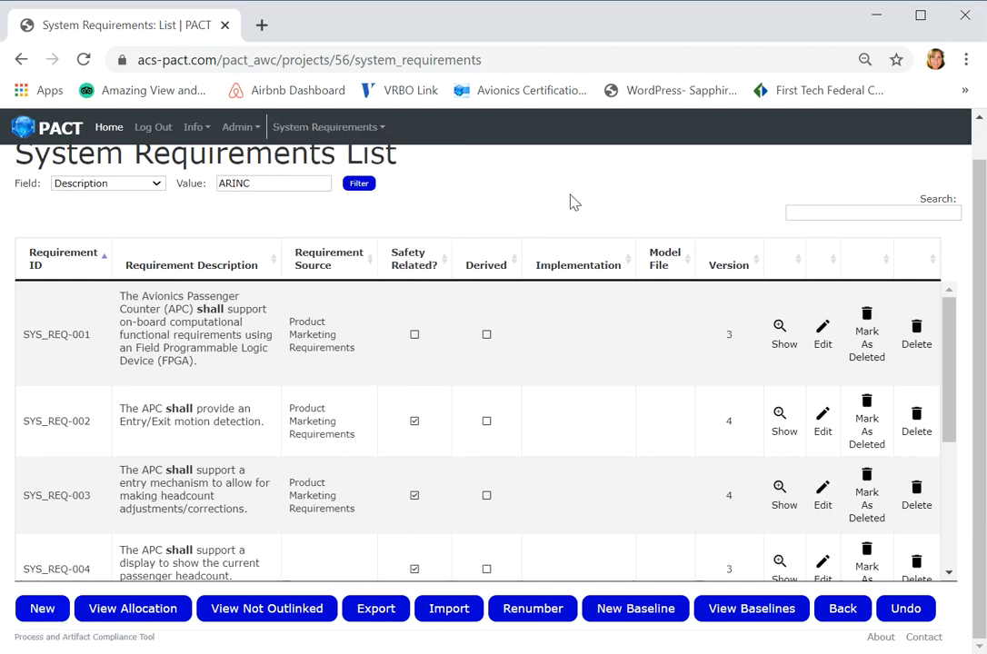
Step: Examine the fields of a new system requirement form, including the requirement ID prefix, and go back to the list without saving
{"action": "left_click", "coordinate": [43, 609]}
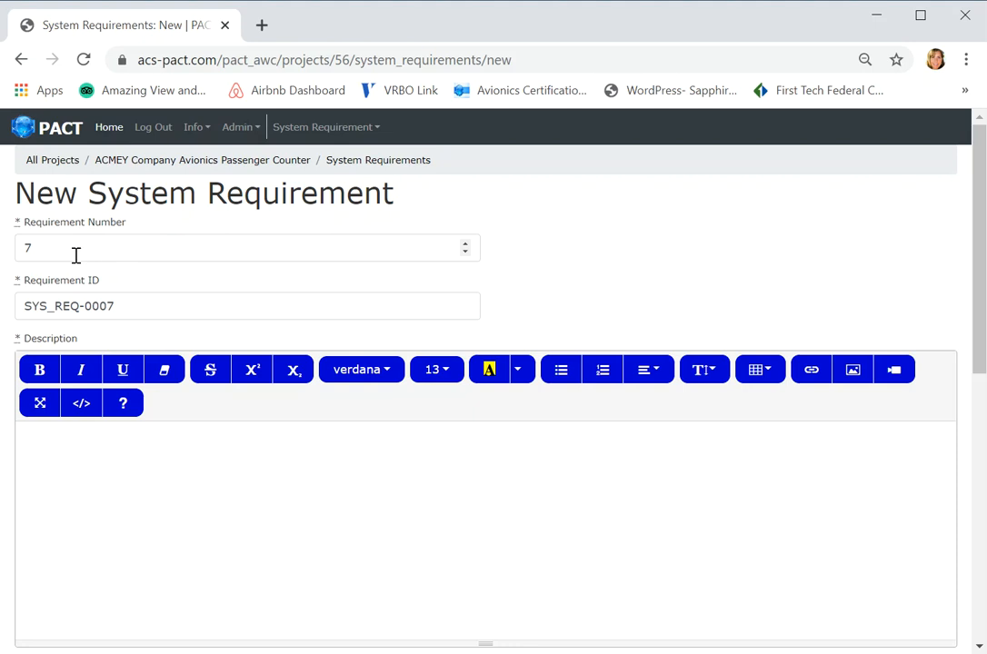
{"action": "left_click_drag", "start_coordinate": [23, 307], "coordinate": [80, 305]}
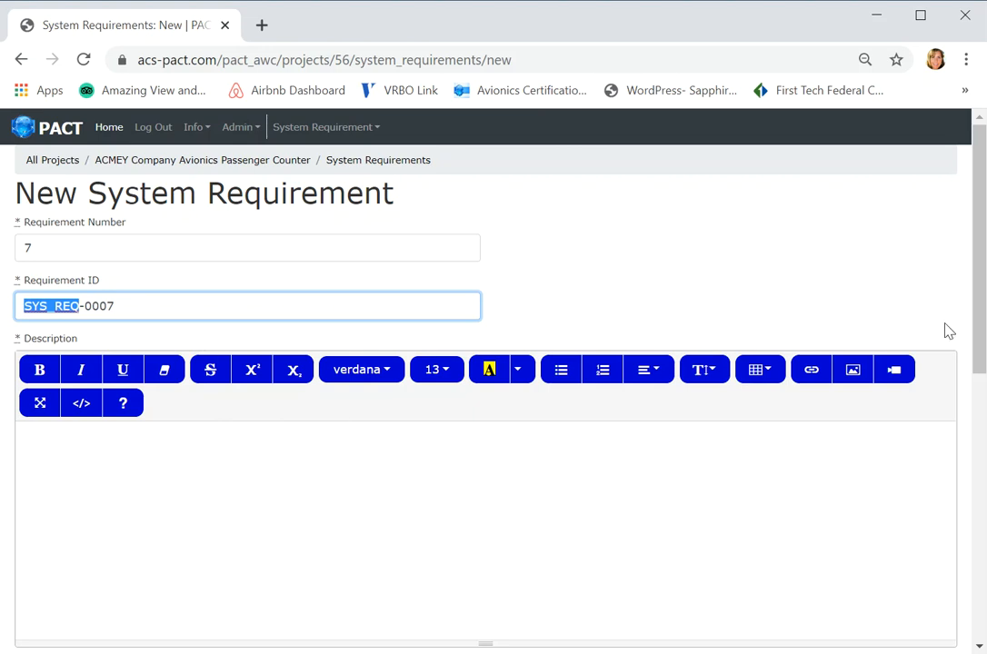
{"action": "left_click_drag", "start_coordinate": [980, 342], "coordinate": [981, 632]}
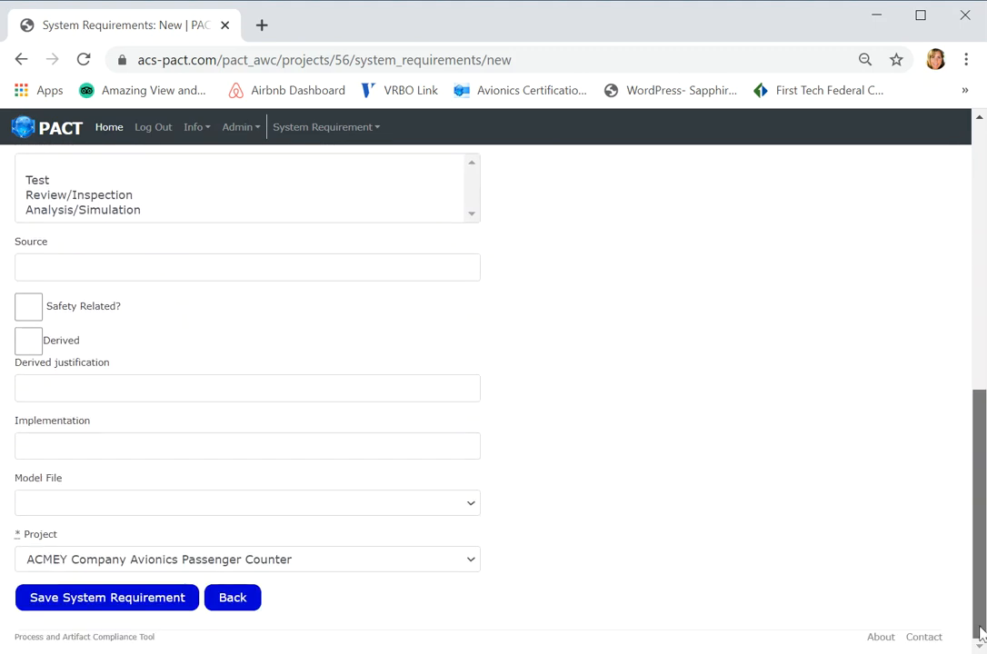
{"action": "left_click", "coordinate": [238, 601]}
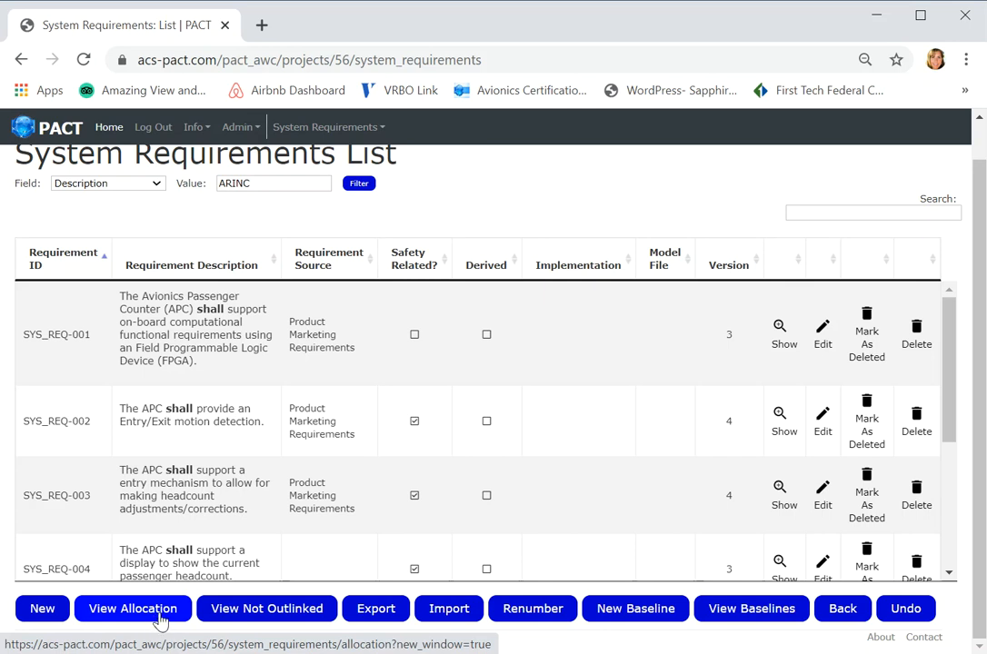
Step: View the system requirements allocation trace and the ACMEY Company Avionics Passenger Counter project page, and return to the requirements list
{"action": "left_click", "coordinate": [161, 621]}
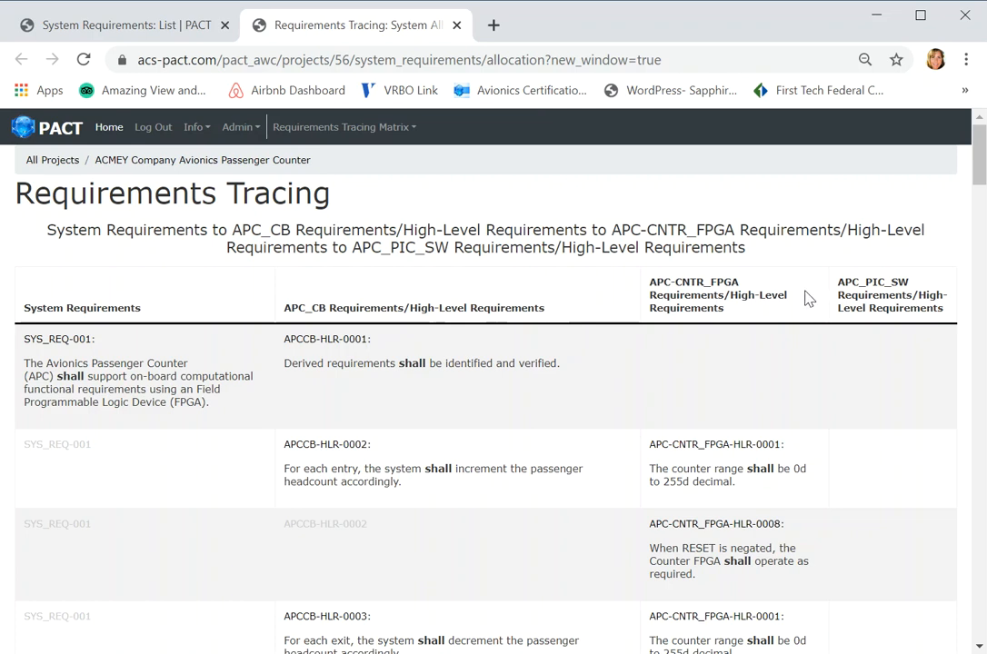
{"action": "triple_click", "coordinate": [284, 167]}
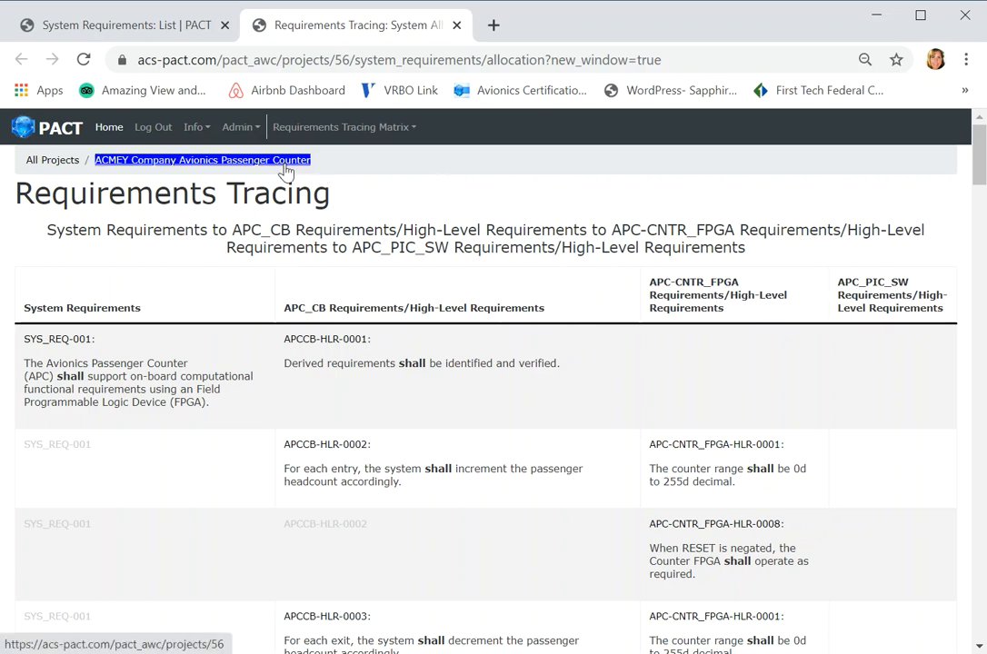
{"action": "left_click", "coordinate": [277, 167]}
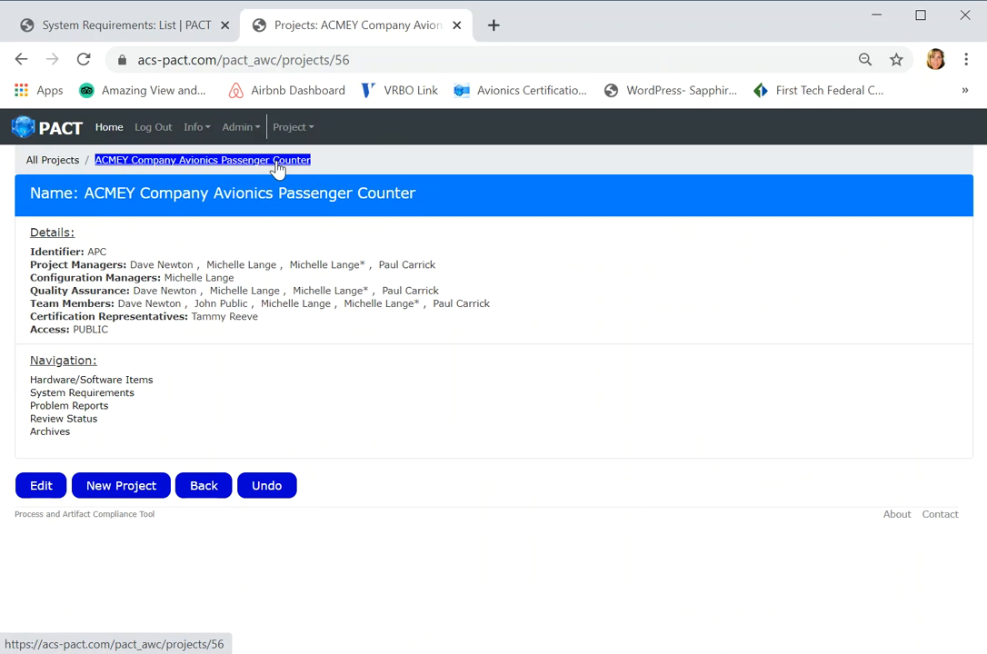
{"action": "left_click", "coordinate": [201, 37]}
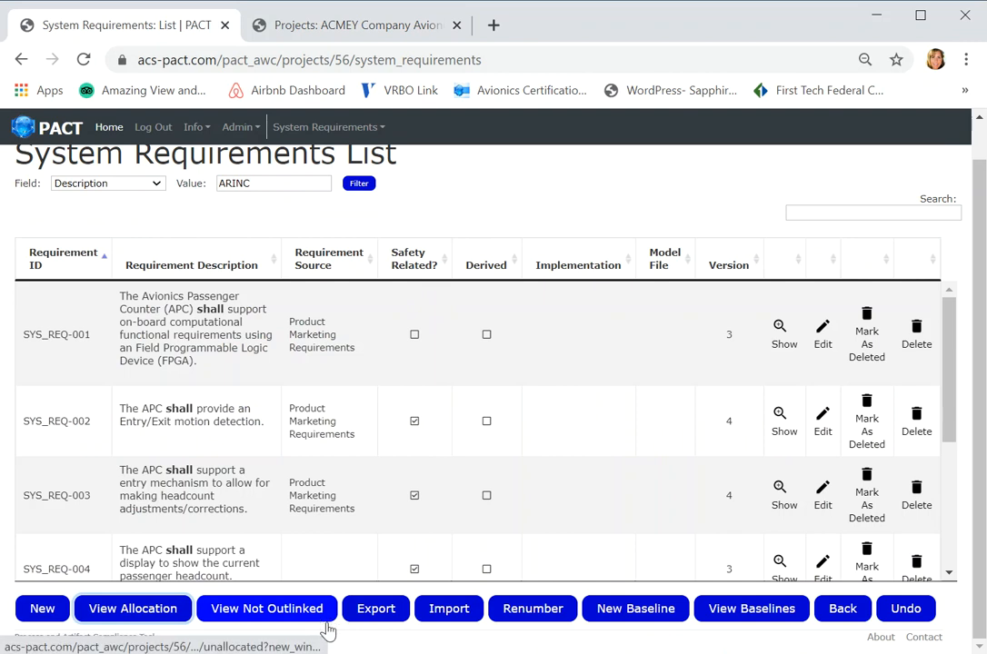
Step: Export the system requirements as PDF, check the exported document, and return to the requirements list
{"action": "left_click", "coordinate": [396, 617]}
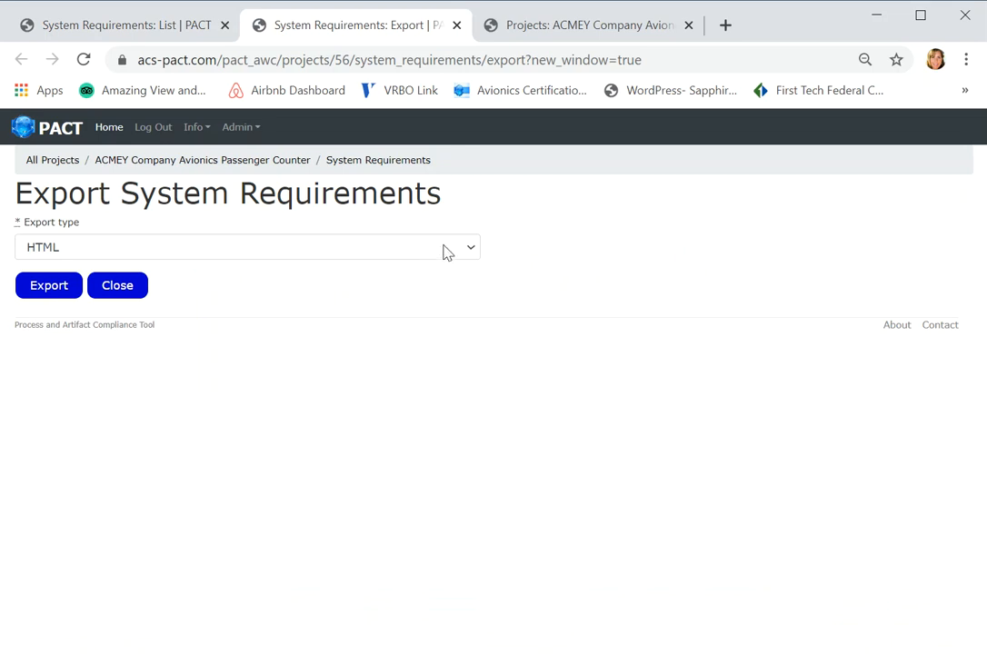
{"action": "left_click", "coordinate": [471, 249]}
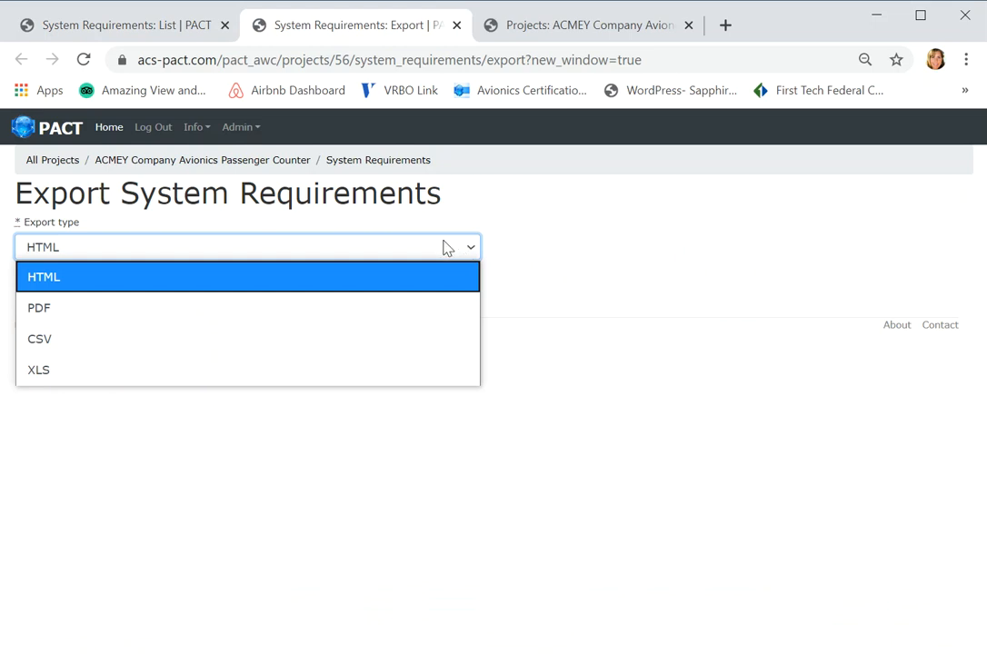
{"action": "left_click", "coordinate": [64, 315]}
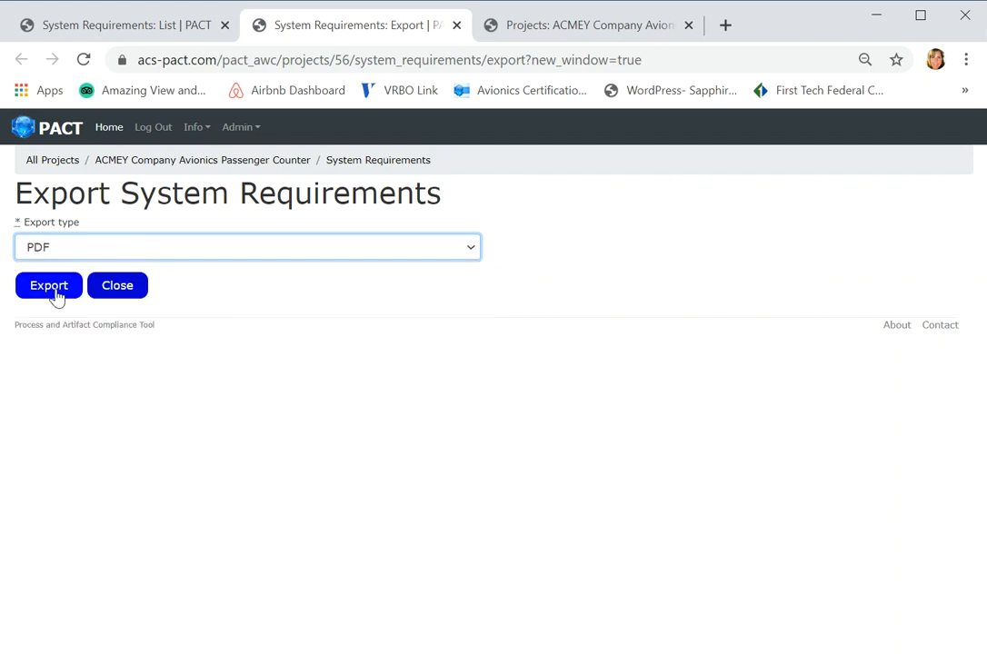
{"action": "left_click", "coordinate": [53, 292]}
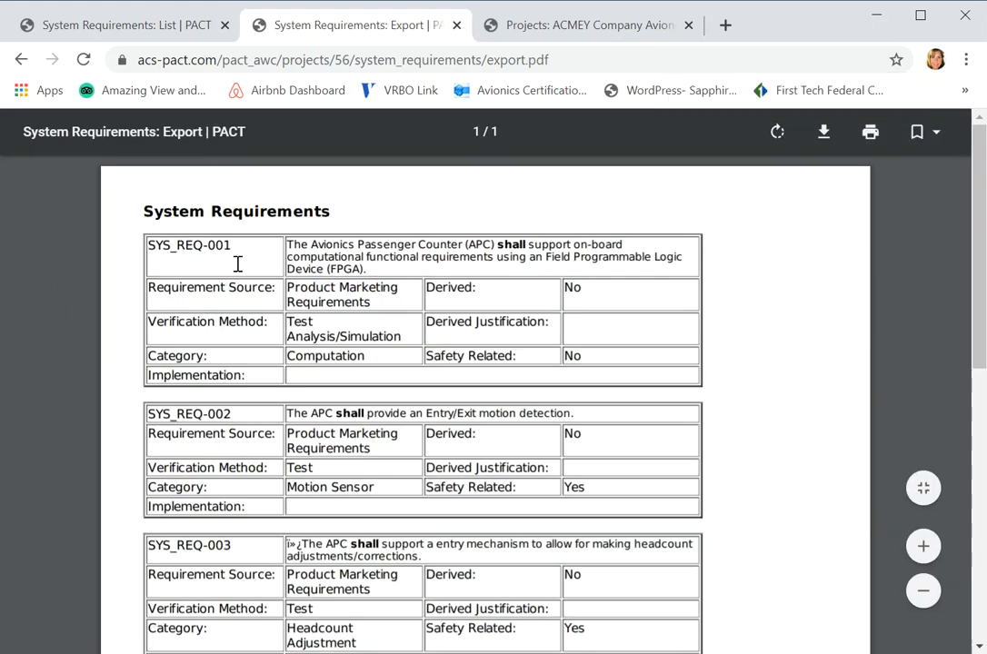
{"action": "mouse_move", "coordinate": [142, 211]}
{"action": "left_mouse_down"}
{"action": "mouse_move", "coordinate": [173, 214]}
{"action": "mouse_move", "coordinate": [345, 377]}
{"action": "mouse_move", "coordinate": [340, 354]}
{"action": "mouse_move", "coordinate": [125, 202]}
{"action": "left_mouse_up"}
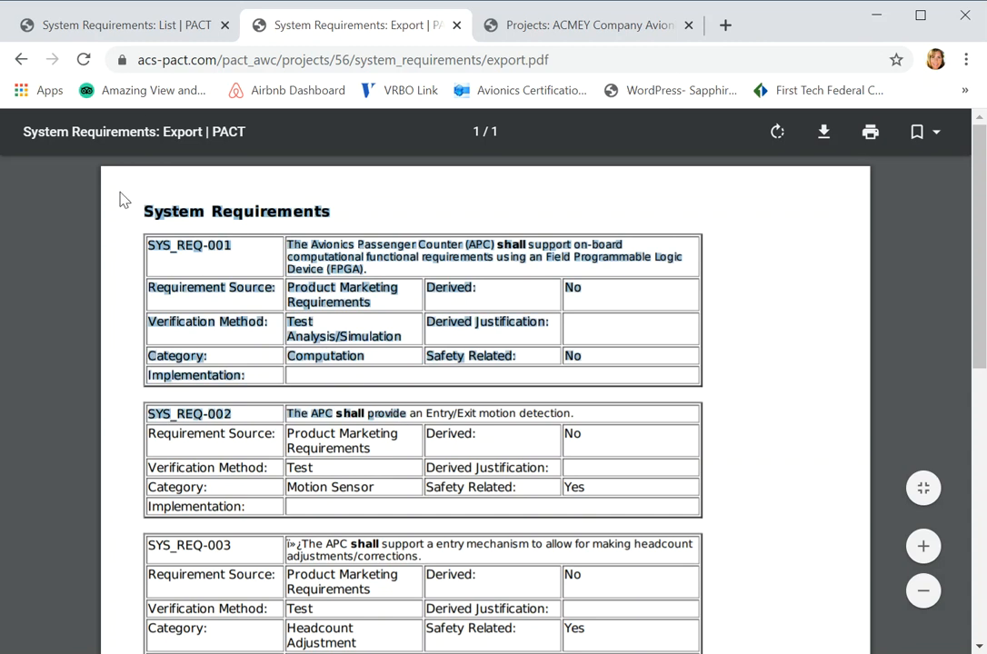
{"action": "left_click", "coordinate": [149, 30]}
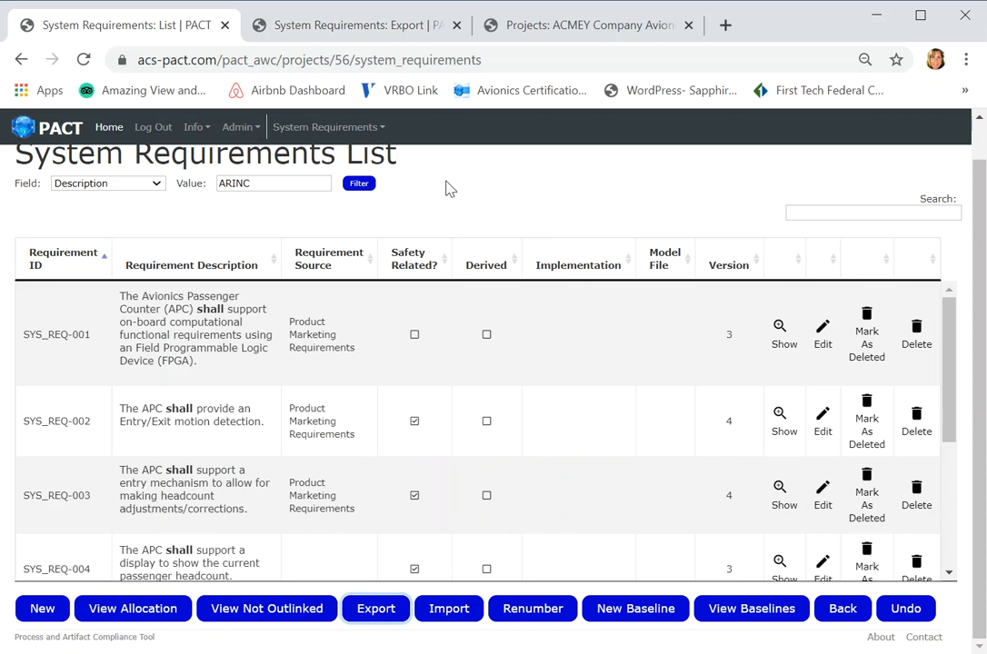
Step: Examine the import options for system requirements and go back to the list without loading a file
{"action": "left_click", "coordinate": [448, 608]}
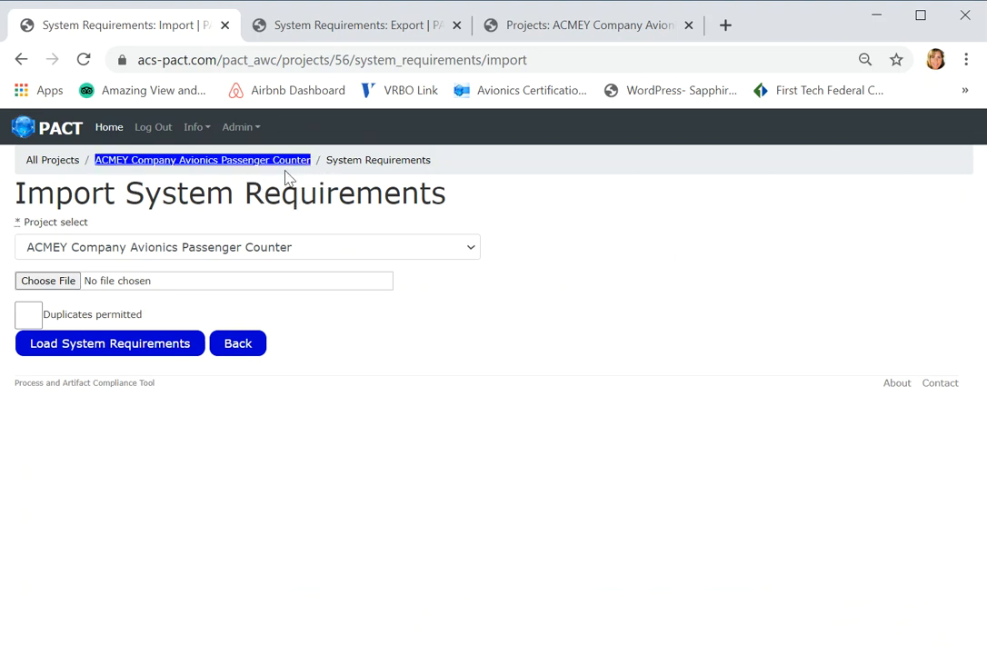
{"action": "left_click", "coordinate": [252, 354]}
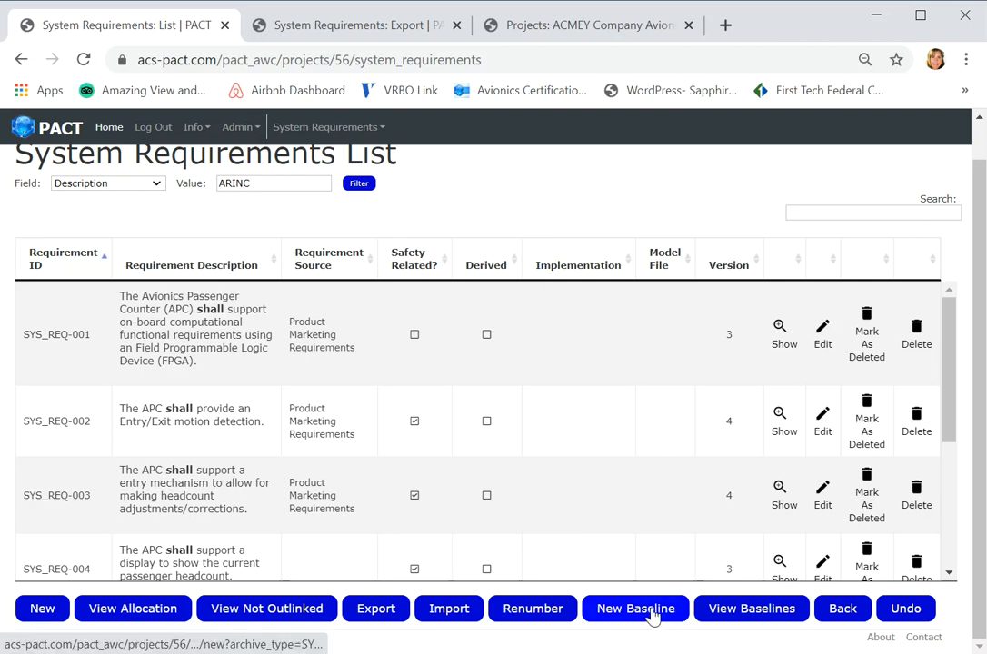
Step: View the existing system requirements baselines and return to the requirements list
{"action": "left_click", "coordinate": [759, 620]}
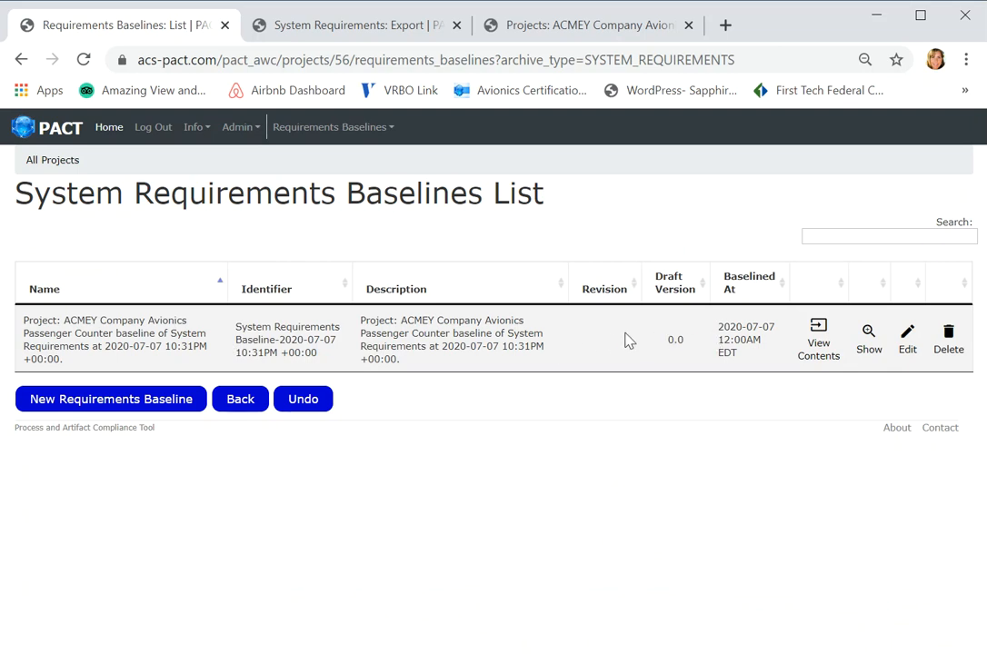
{"action": "left_click", "coordinate": [253, 411]}
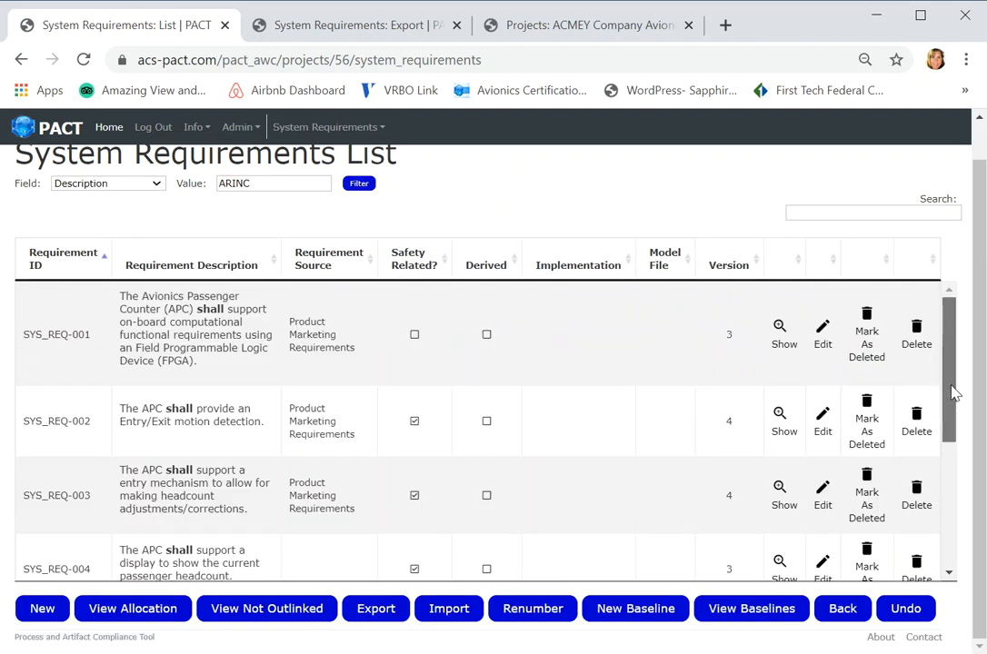
{"action": "left_click_drag", "start_coordinate": [951, 394], "coordinate": [940, 364]}
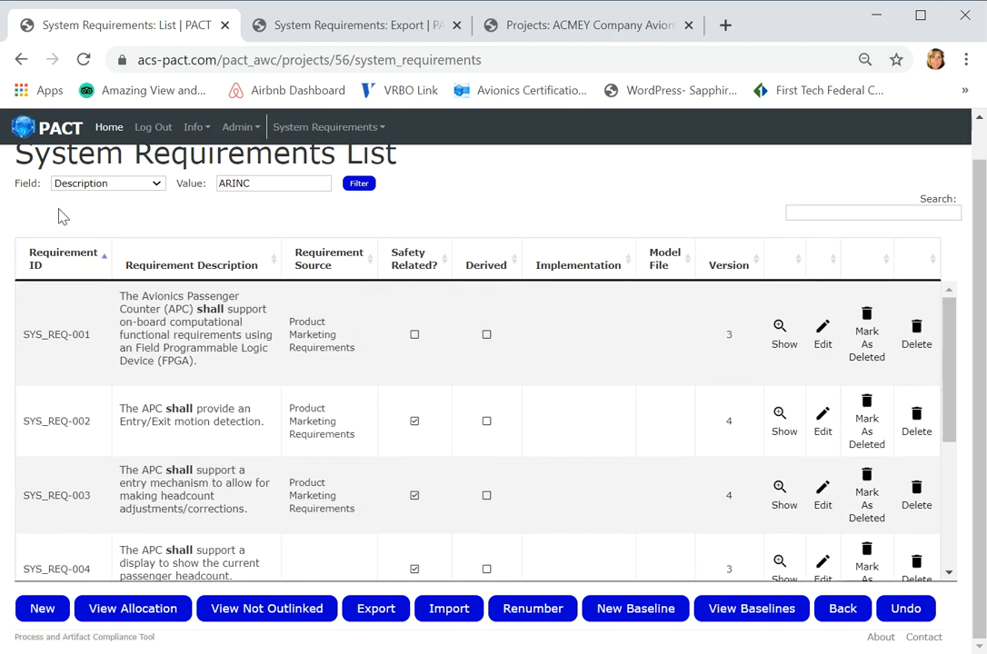